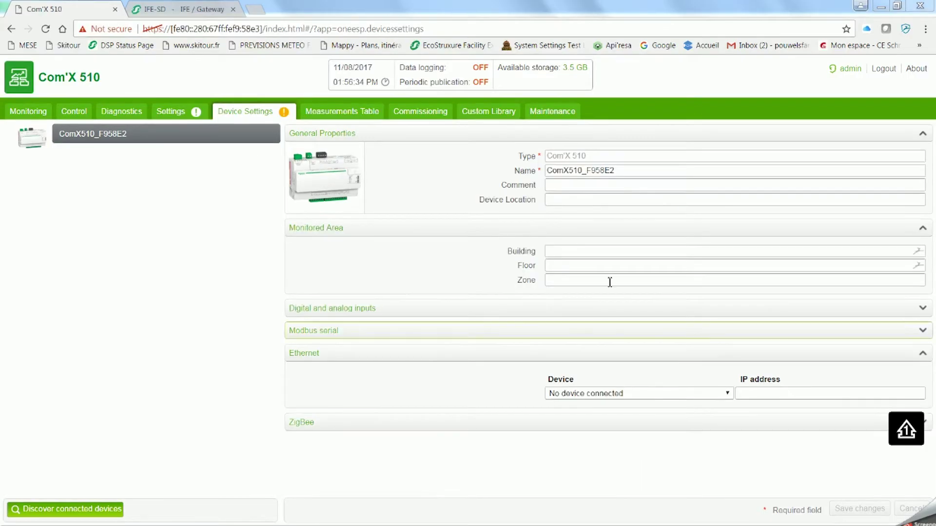
Step: Describe the Com'X as site server at main switchboard, Building Main, floor 0, zone 0
click(577, 186)
text(site server)
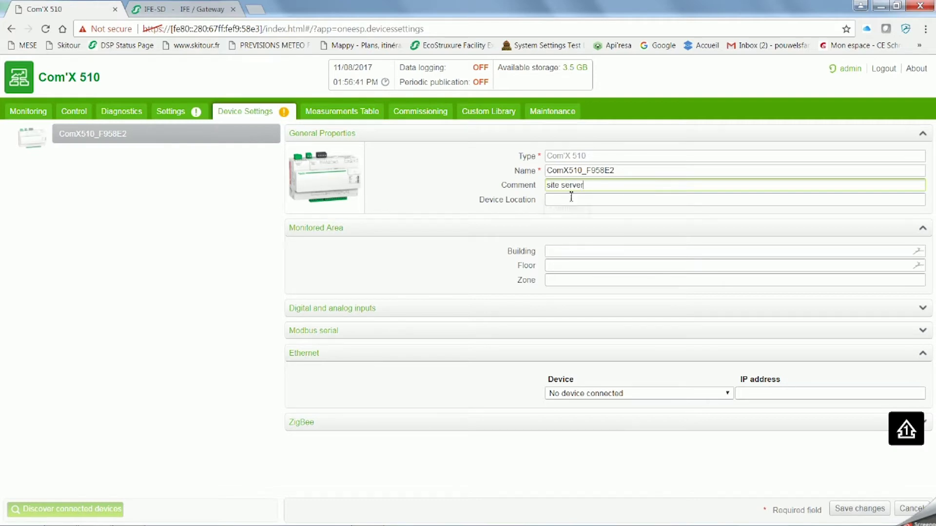
click(582, 200)
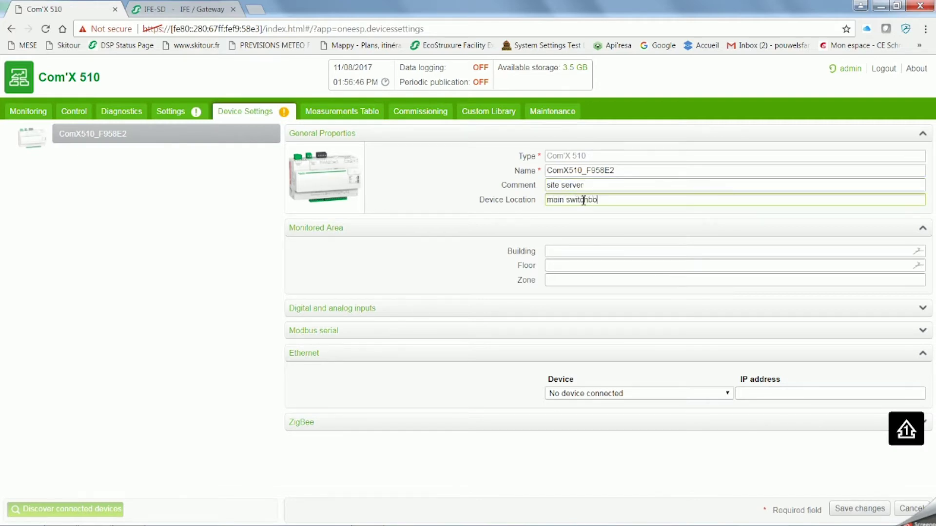
click(575, 251)
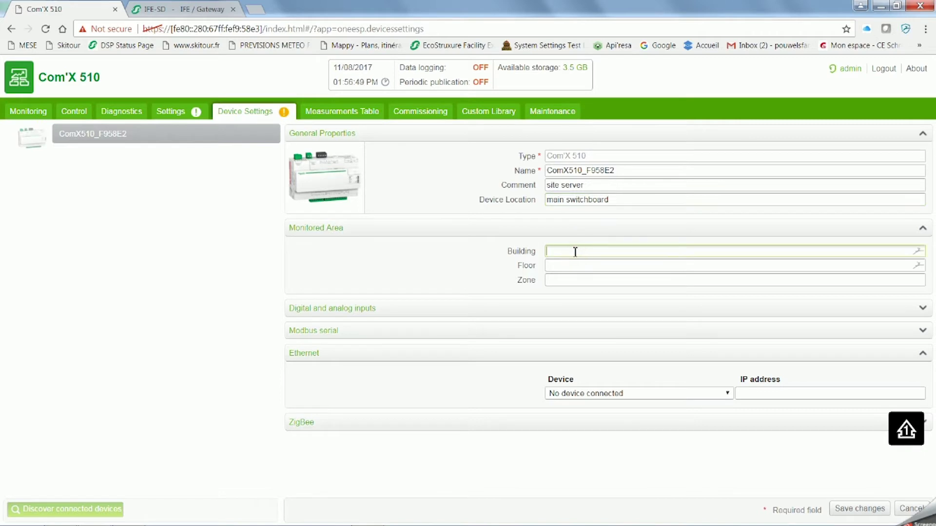
click(569, 267)
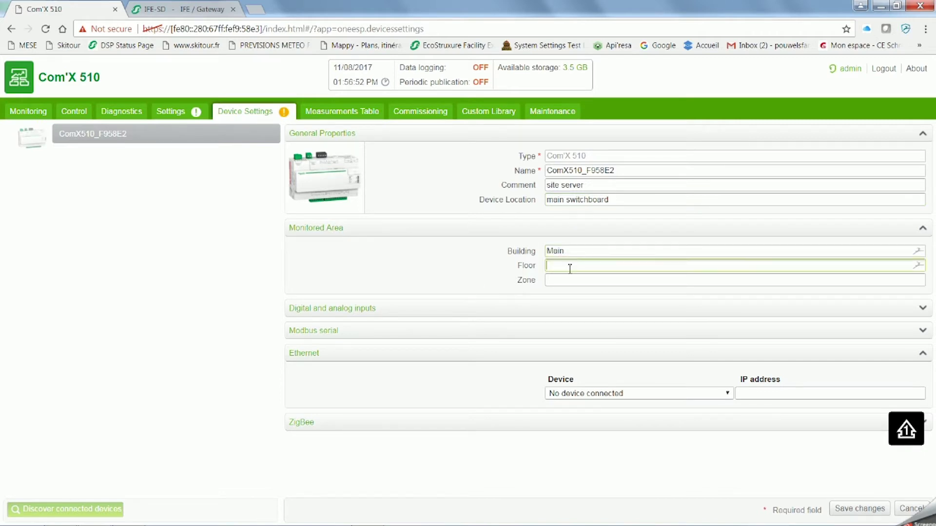
click(577, 281)
text(0)
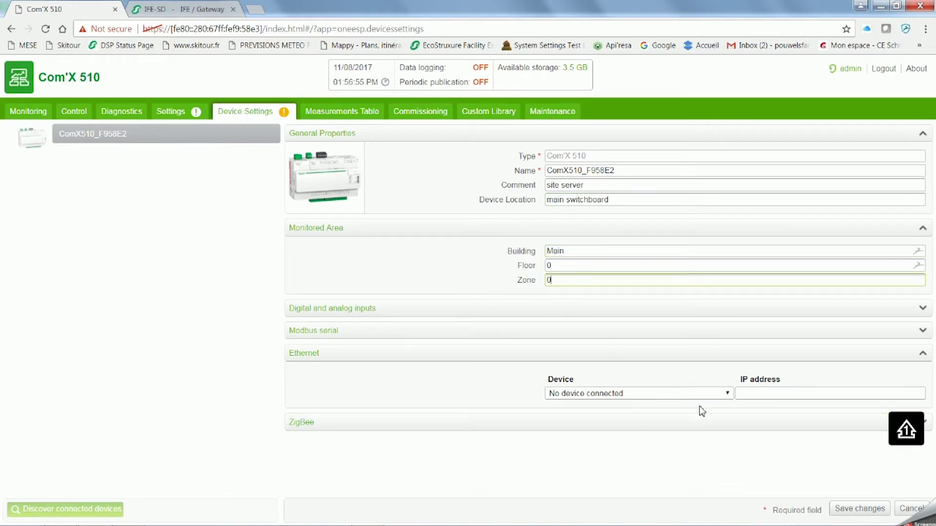
Step: Save the updated Com'X properties
click(727, 394)
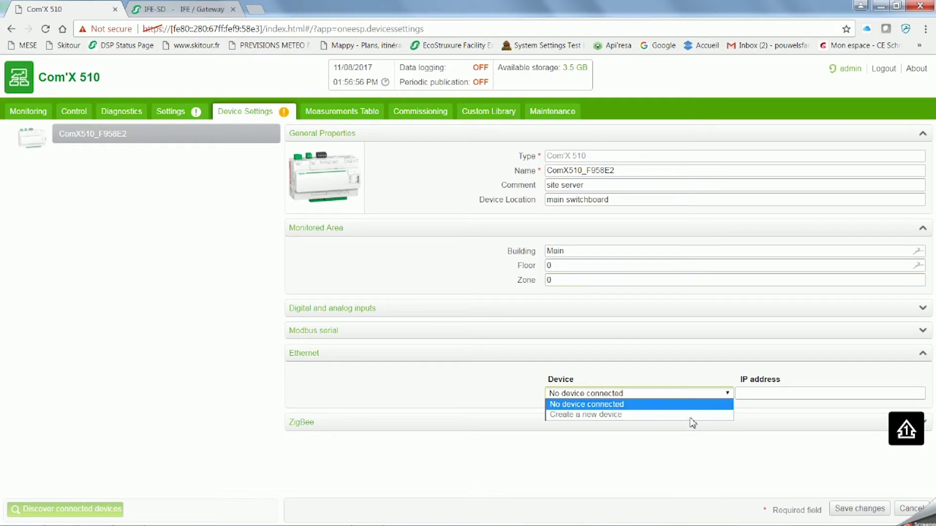
click(620, 449)
click(859, 508)
click(728, 393)
Step: Start a new Ethernet device of type IFE
click(633, 415)
click(464, 163)
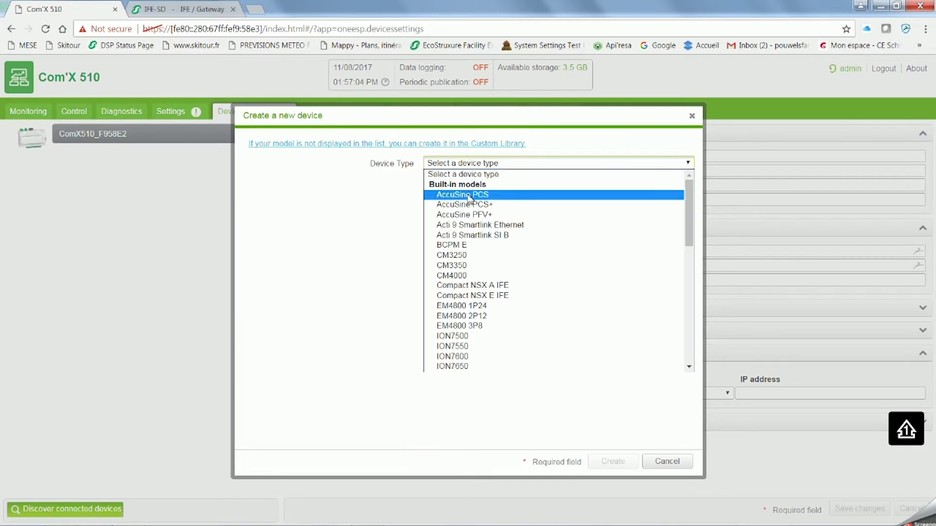
scroll(468, 205, down, 15)
click(460, 328)
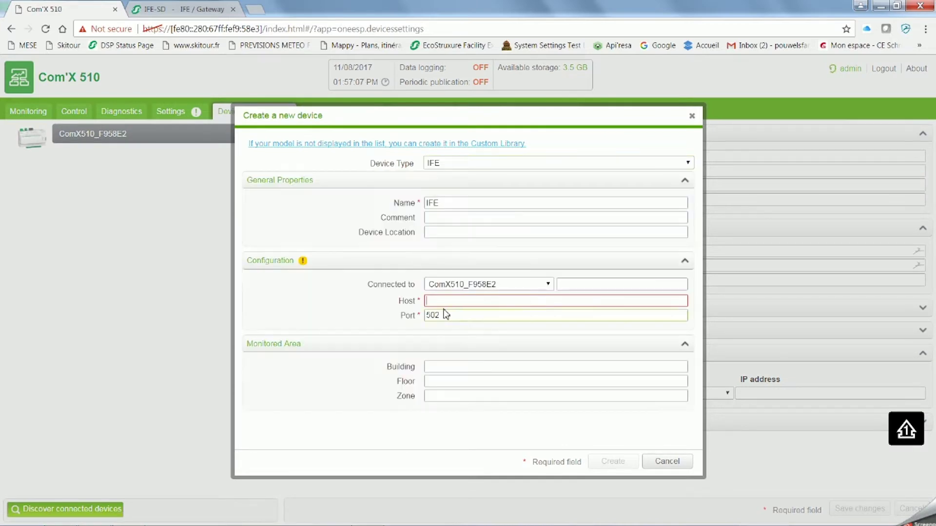
Step: Give the IFE comment 'gateway', location Sub Switchboard, building Main, floor 0, zone 1
click(445, 219)
text(gateway)
click(448, 232)
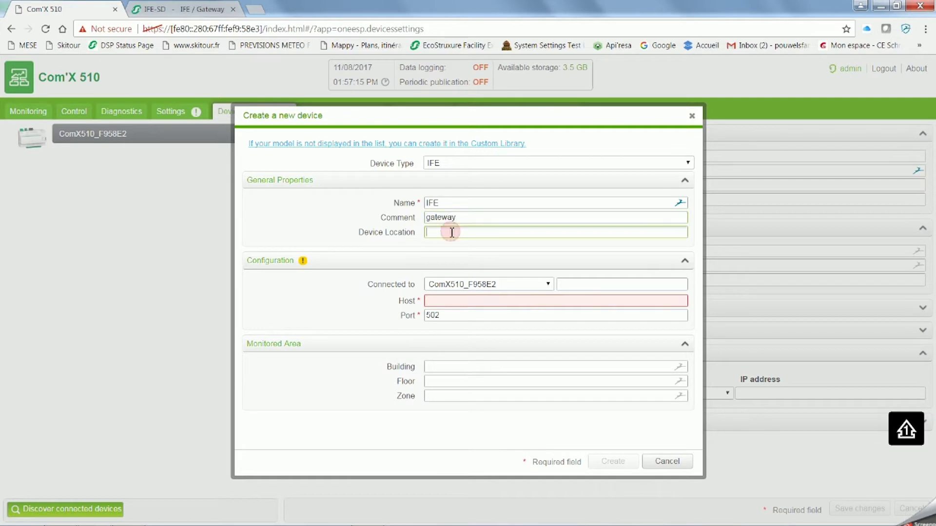
text(Sub Switchboard)
click(442, 366)
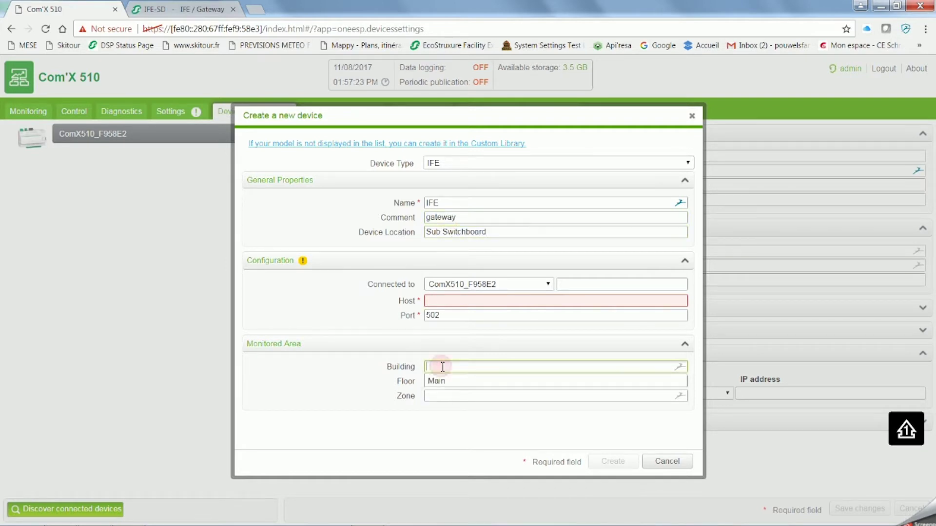
click(454, 380)
click(455, 396)
text(1)
Step: Set the IFE host to 10.25.1.73, taken from the Ecoreach diagram, and create it
click(438, 301)
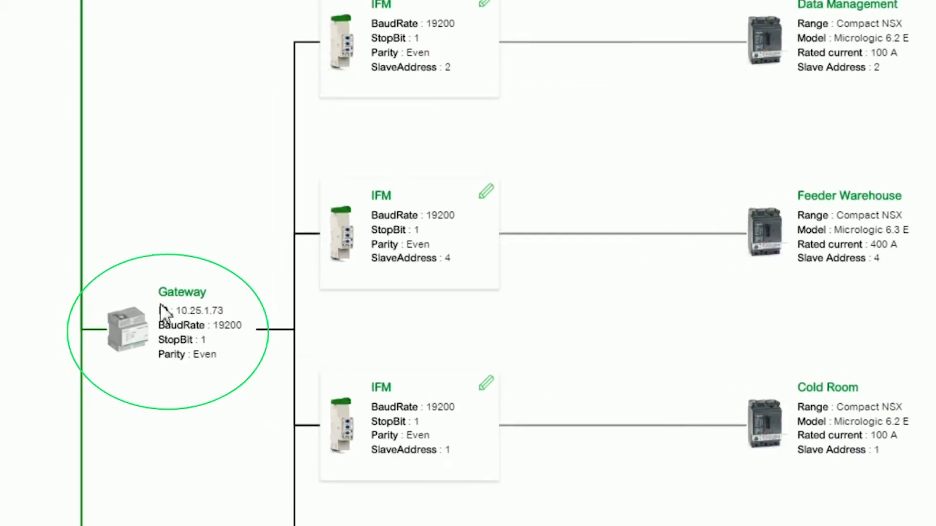
drag(168, 311, 216, 316)
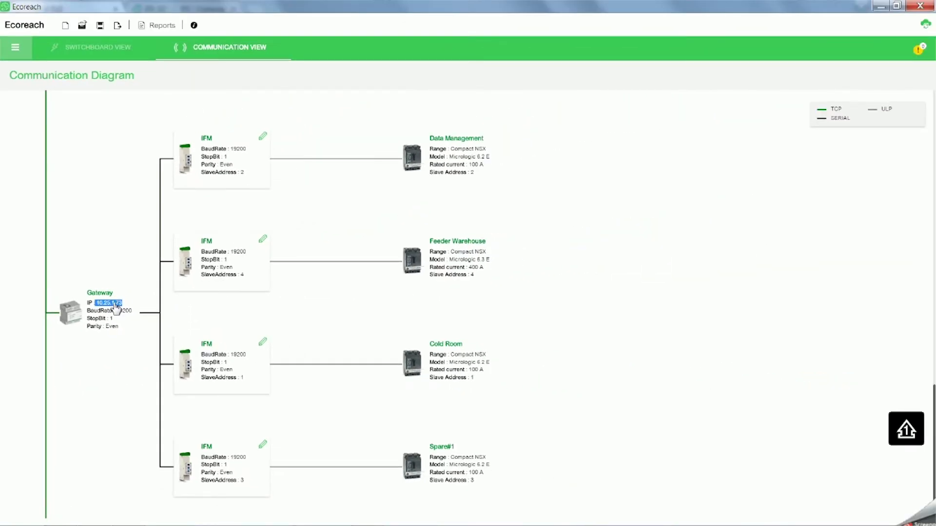
click(94, 515)
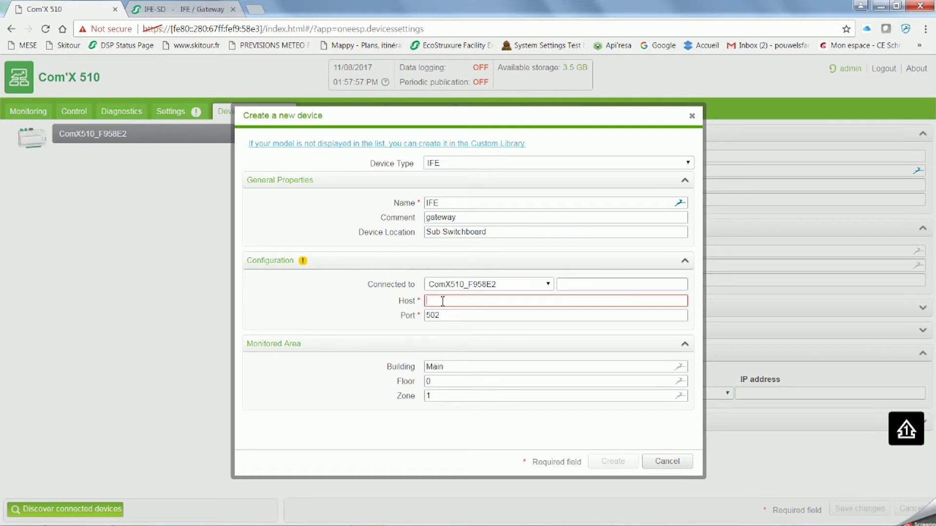
text(10.25.1.73)
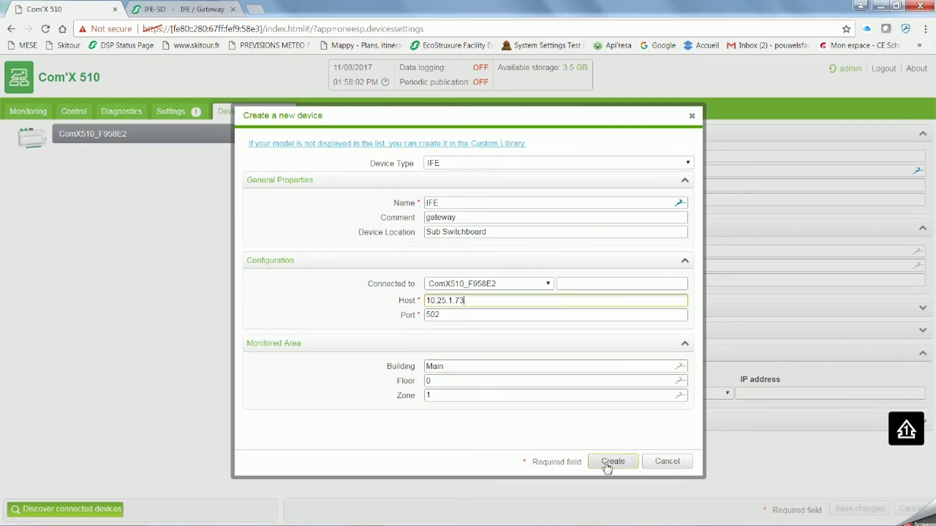
click(613, 461)
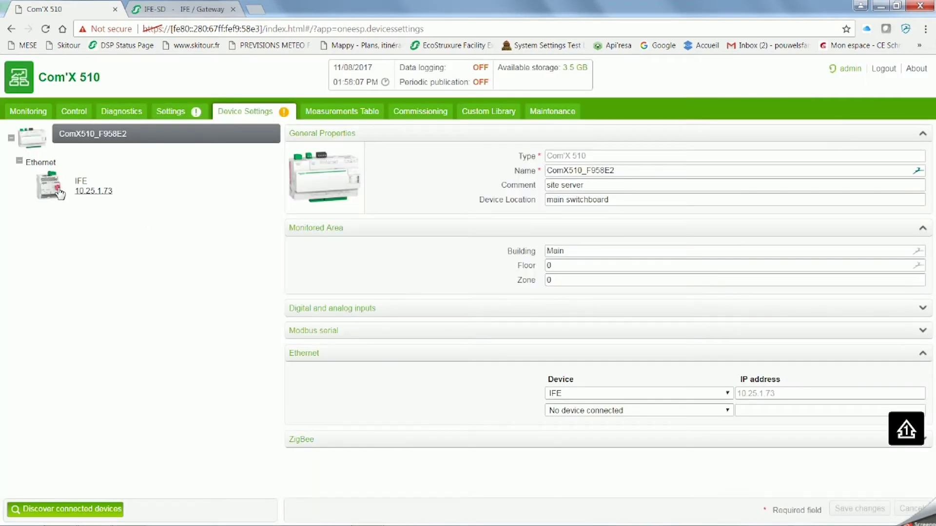
Step: Scan Modbus slave IDs 1–10 behind the IFE, finding four Compact NSX E breakers
click(60, 194)
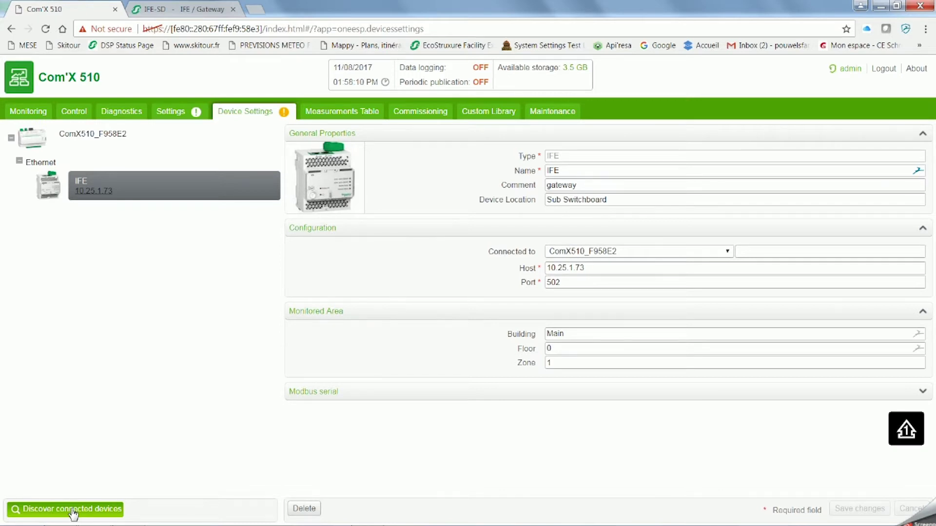
click(73, 510)
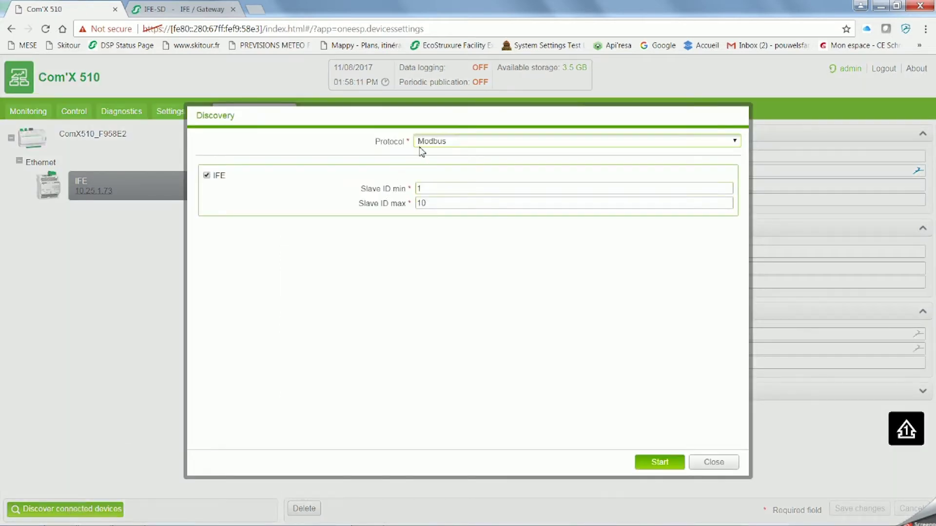
click(660, 462)
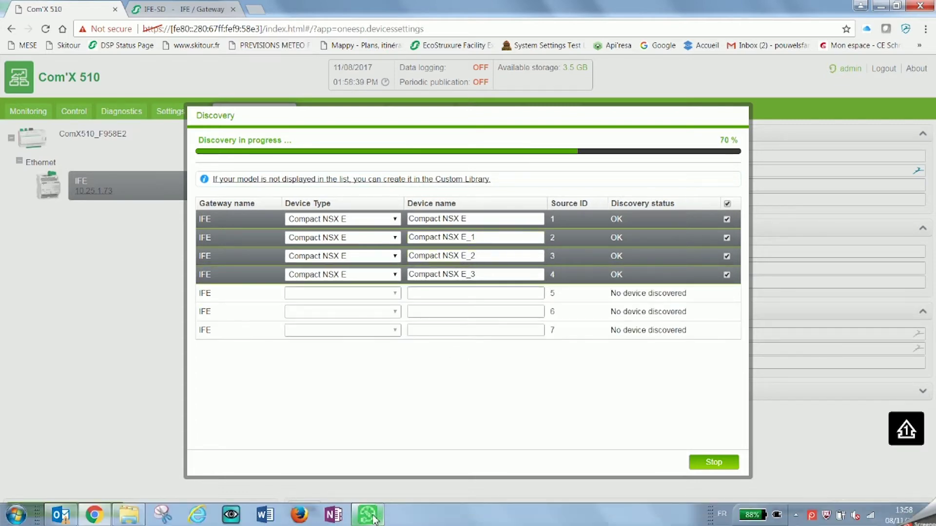
click(373, 519)
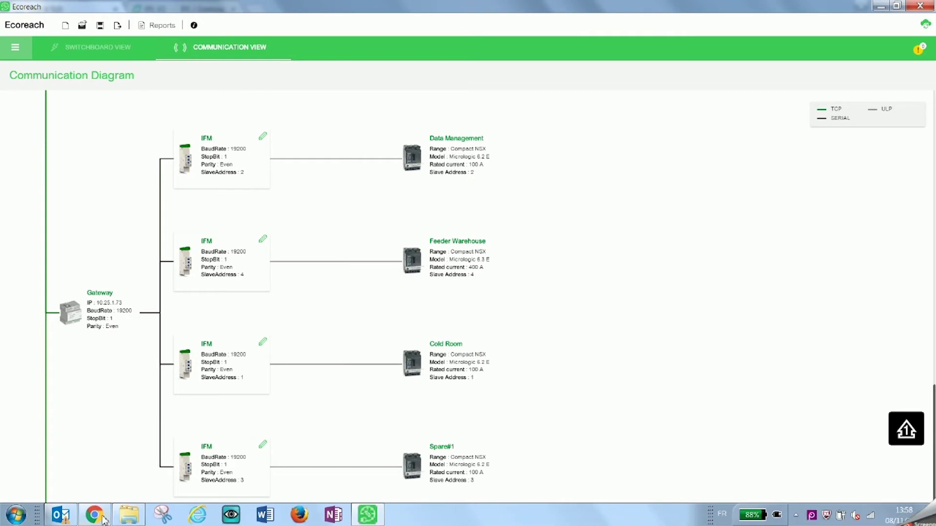
Step: Rename the first two discovered breakers Cold Room and Data Management
click(98, 521)
drag(475, 218, 396, 220)
text(Cold Room)
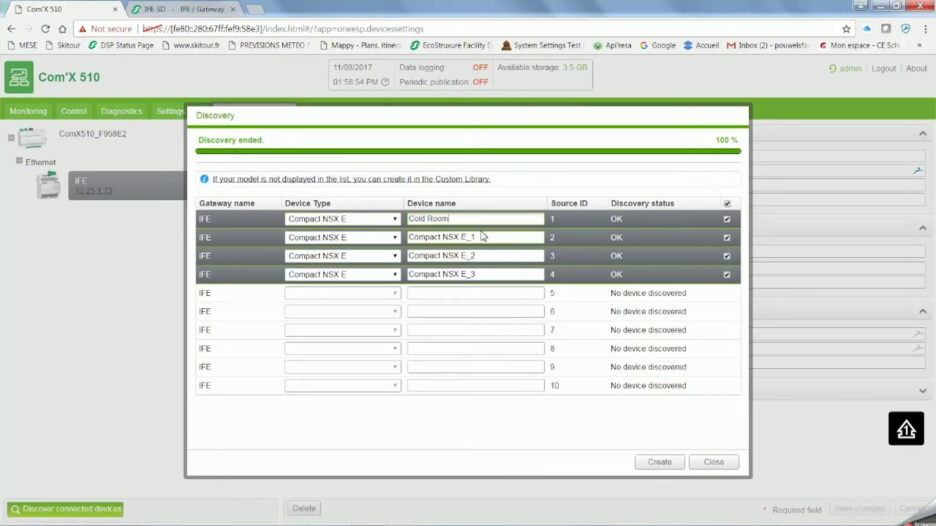
drag(493, 237, 378, 237)
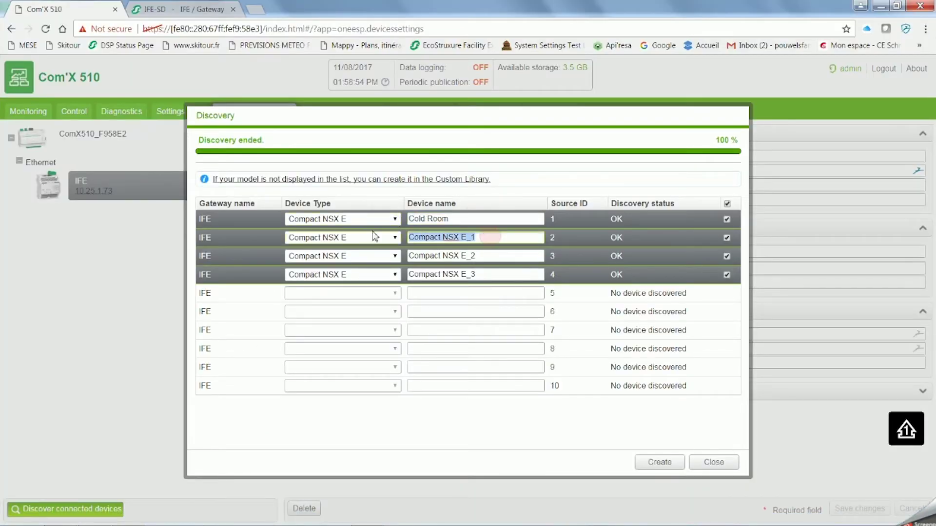
text(fdat)
key(BackSpace)
text(Data Management)
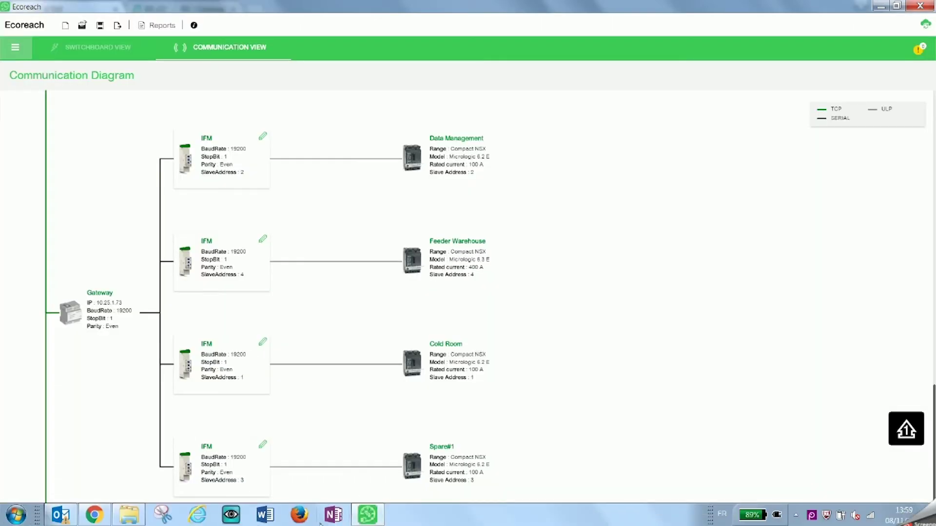
Step: Rename the other two breakers Spare and Feeder Workshop, then create all four
click(68, 515)
drag(493, 256, 385, 258)
text(Spare)
drag(492, 274, 379, 277)
text(Feeder Workshop)
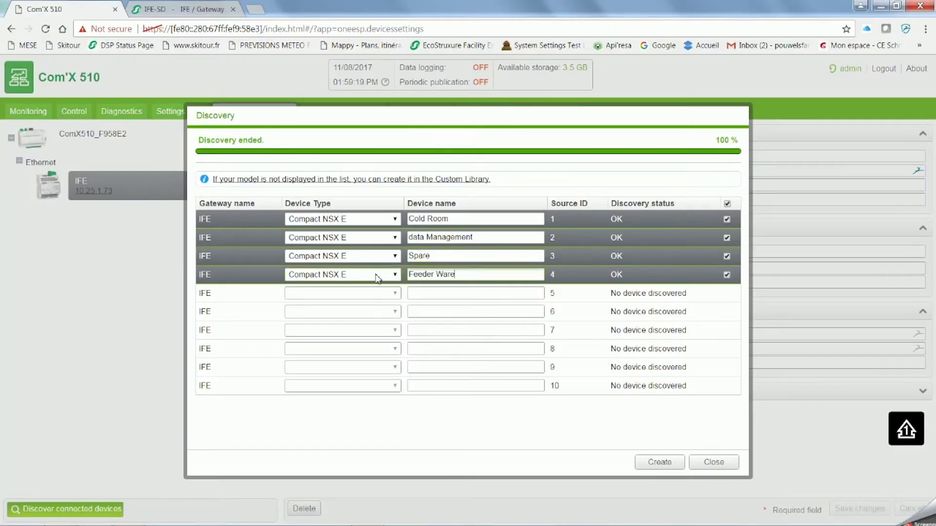
click(660, 462)
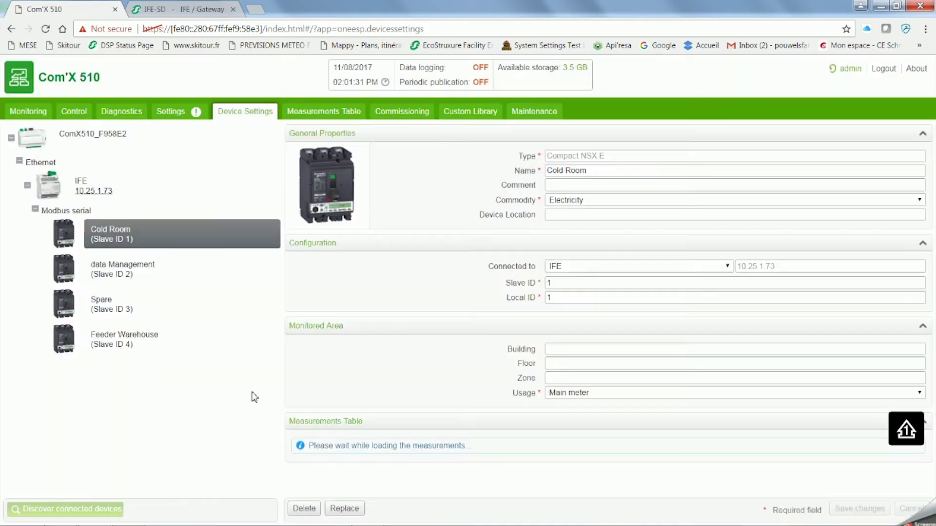
Step: Review the Data Management and Spare breakers' settings and measurement tables
scroll(403, 453, down, 3)
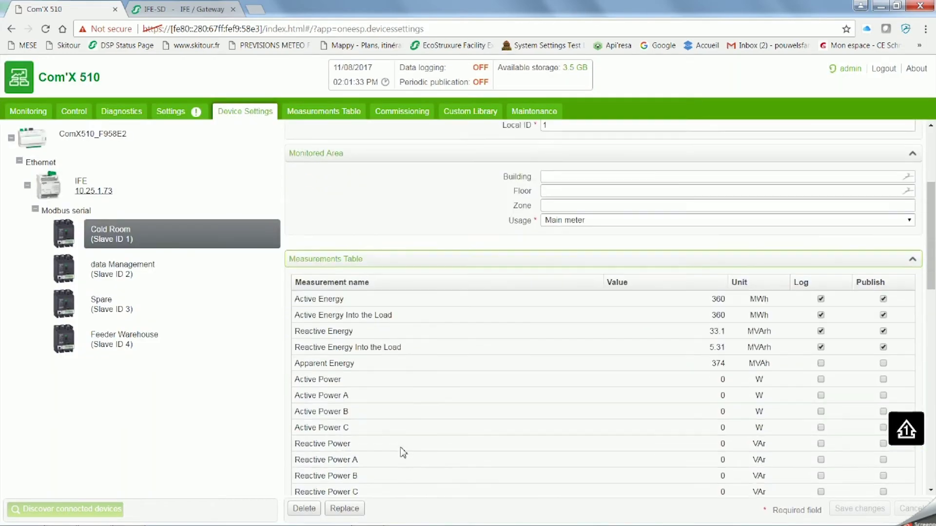
click(109, 268)
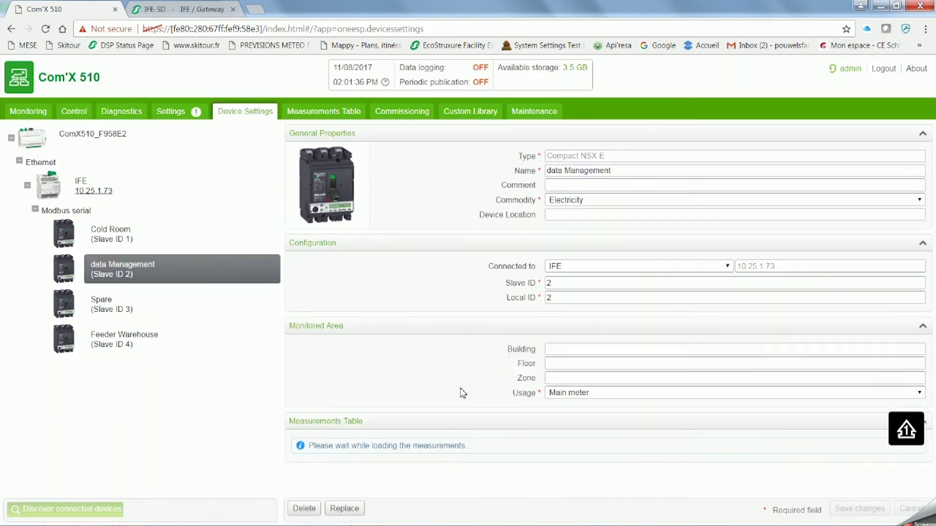
scroll(448, 423, down, 4)
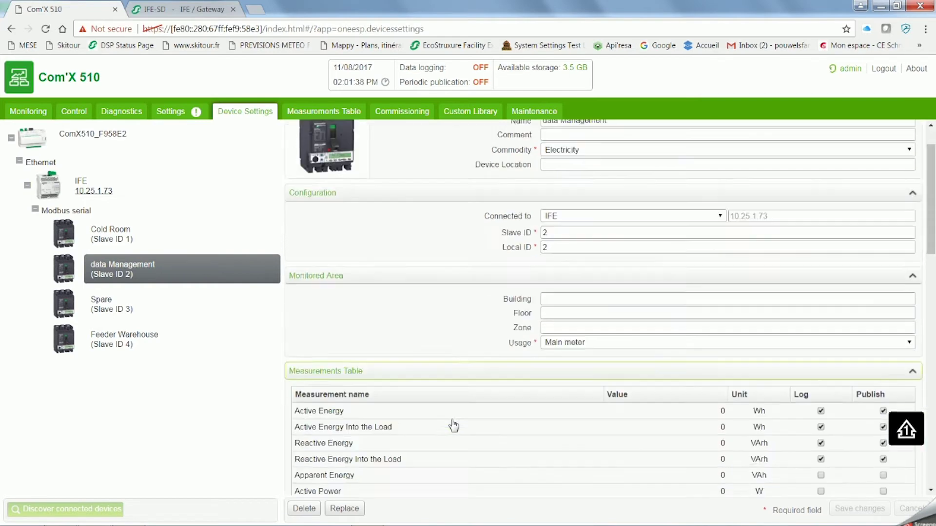
click(100, 307)
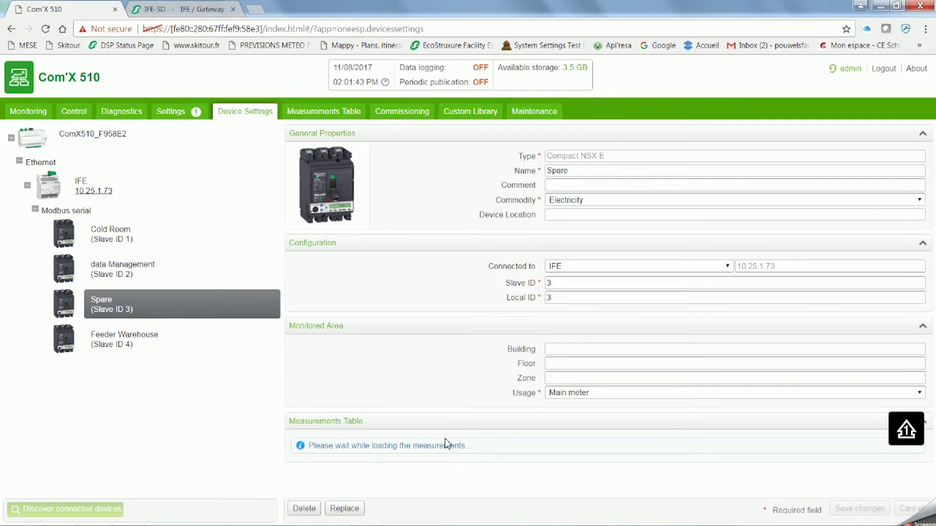
scroll(446, 441, down, 4)
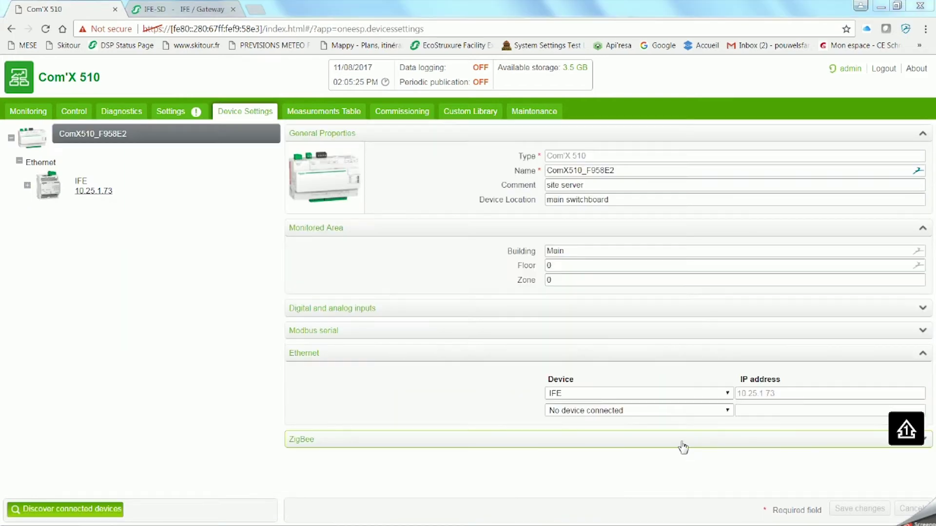
Step: Start a new Ethernet device of type Acti 9 Smartlink SI B Gateway
click(727, 411)
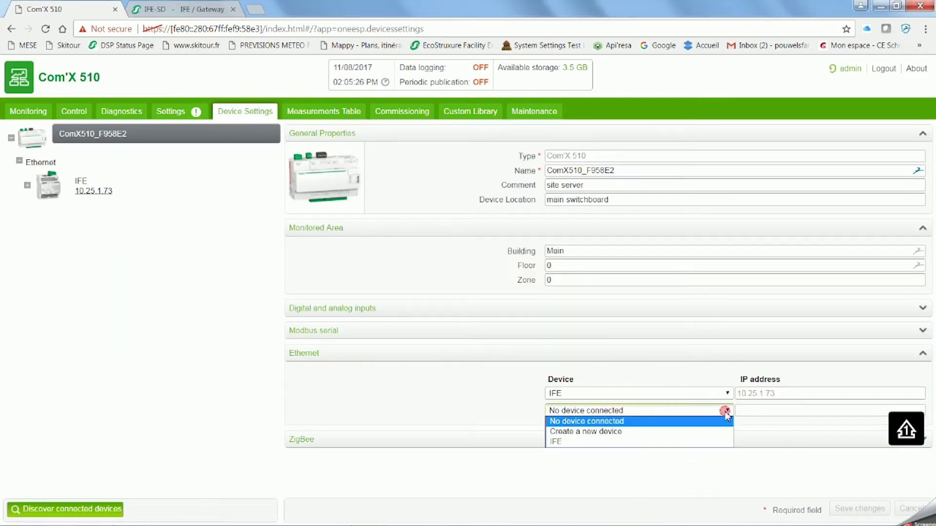
click(623, 433)
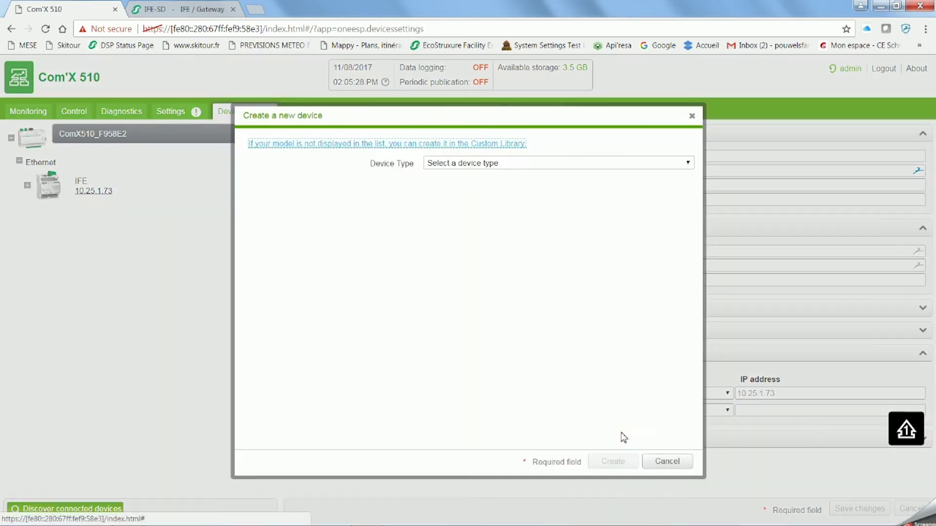
click(490, 169)
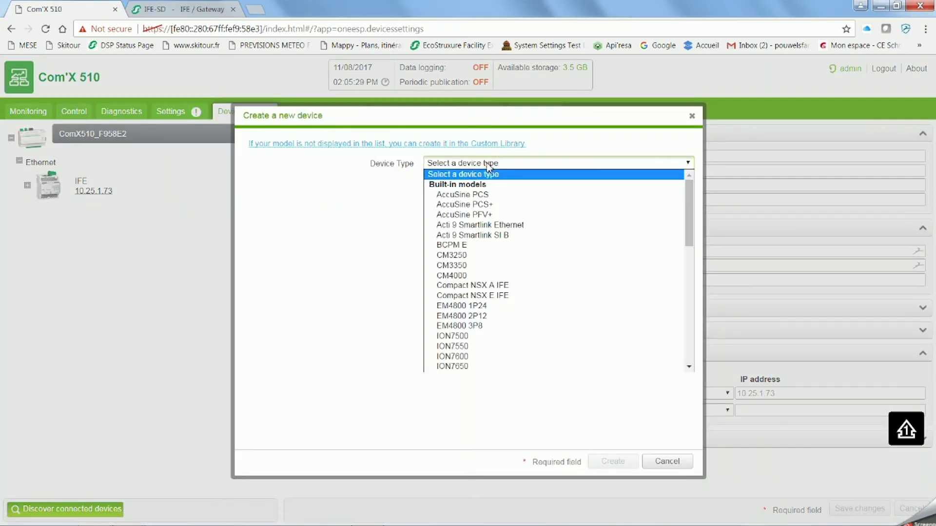
scroll(488, 229, down, 6)
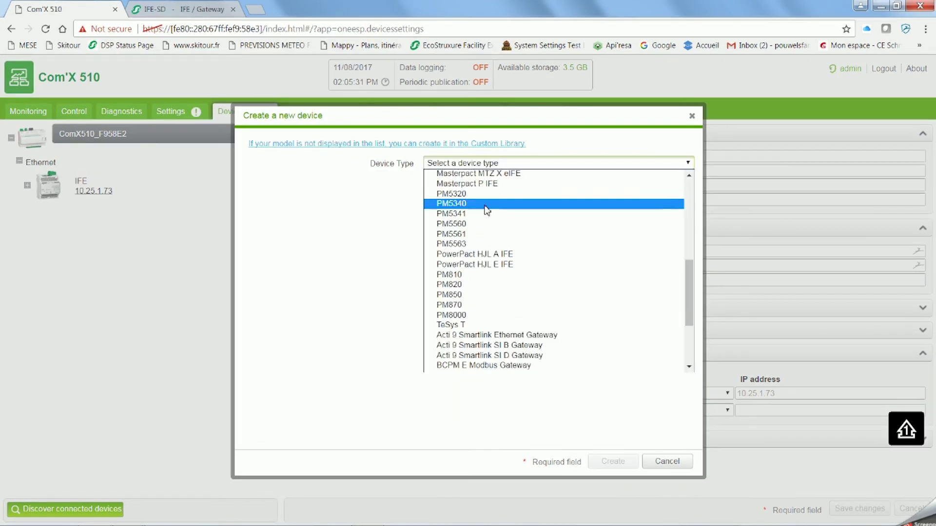
click(514, 346)
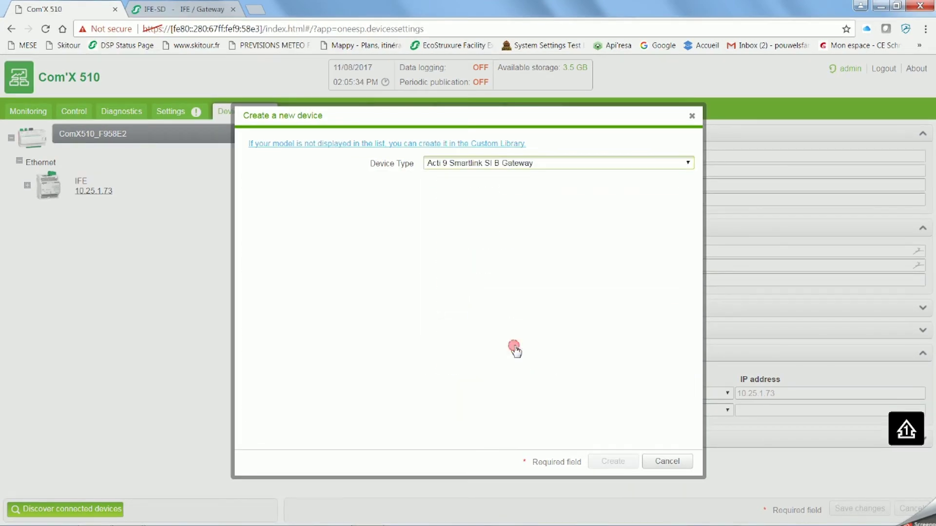
Step: Fill in the gateway's comment, building Warehouse, floor 0 and zone 0
click(455, 217)
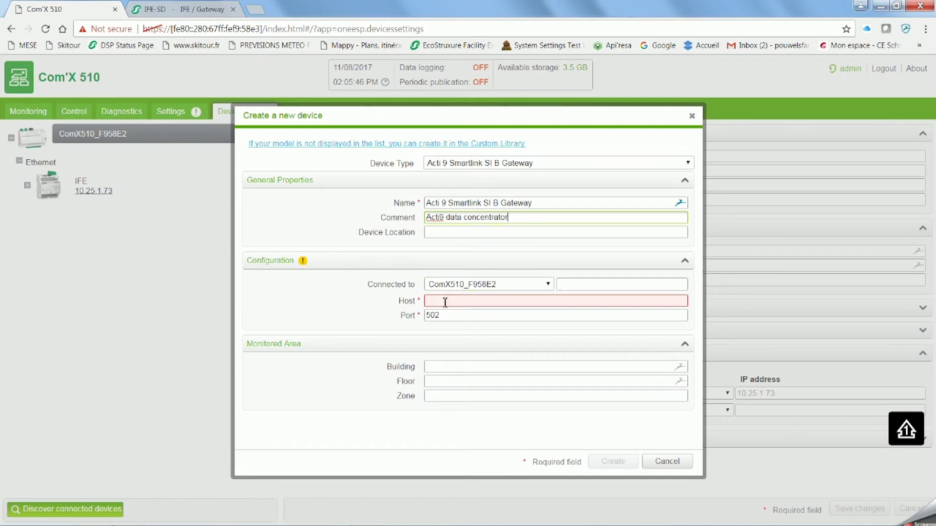
click(440, 368)
text(Wa)
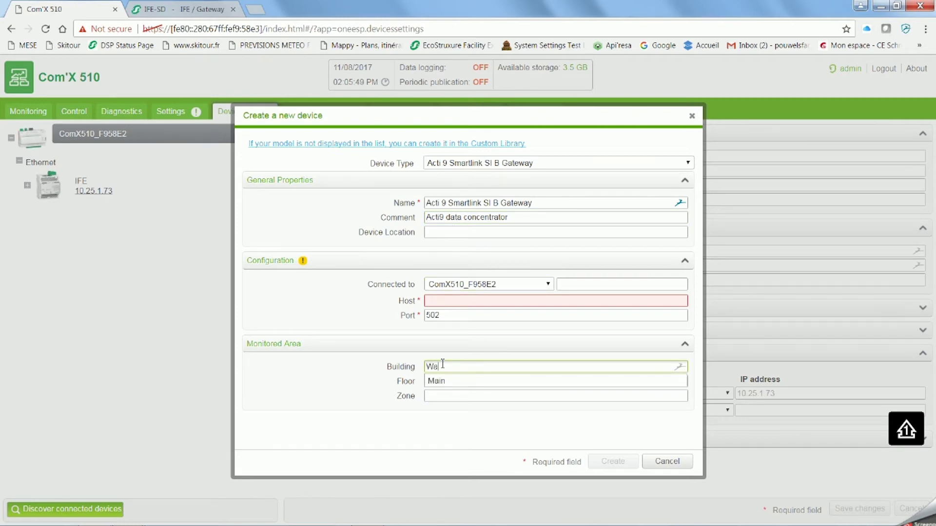
text(rehouse)
click(442, 385)
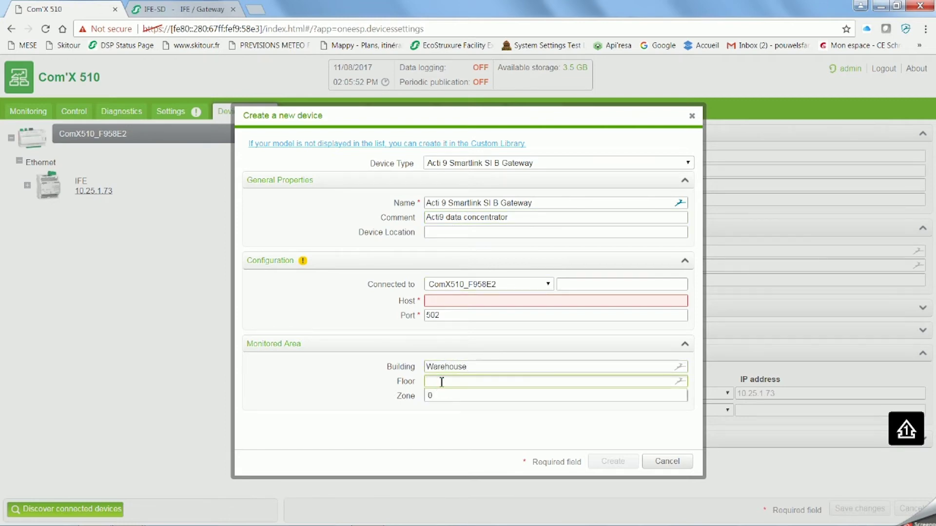
click(448, 395)
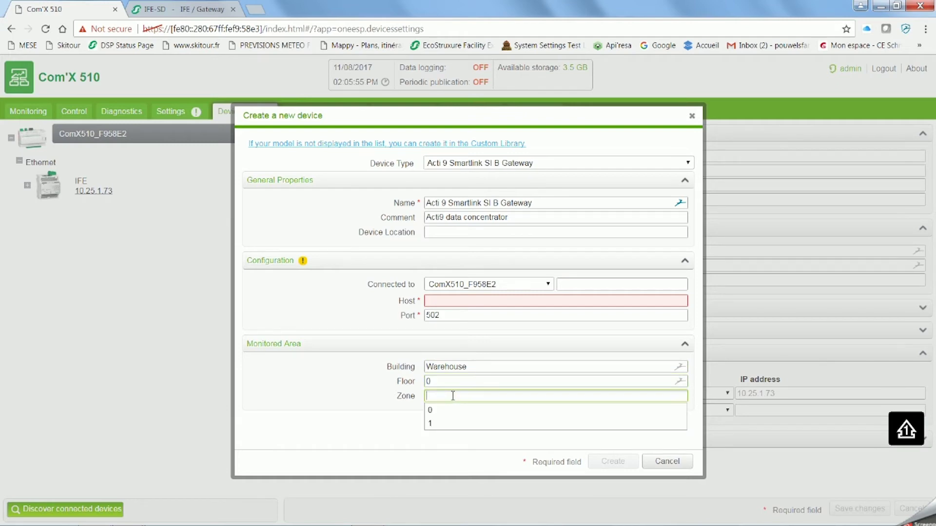
text(0)
click(434, 300)
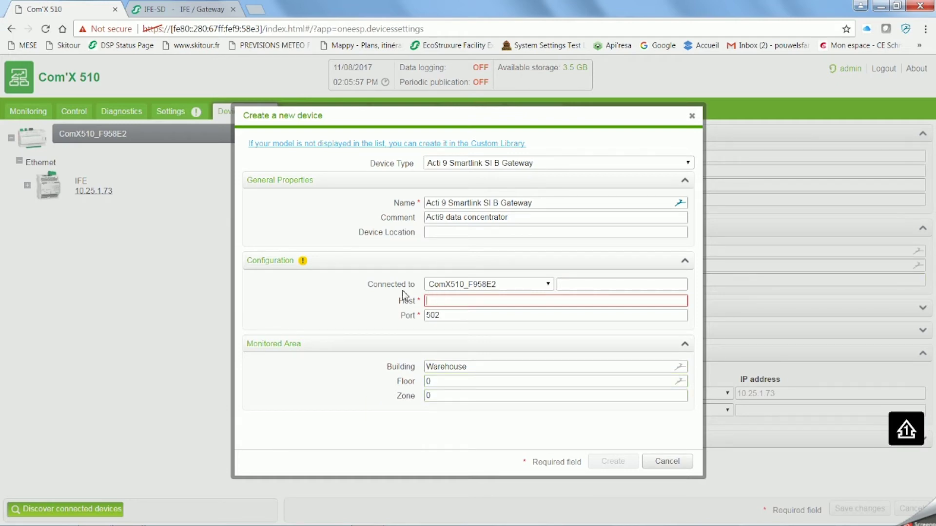
click(440, 233)
Step: Enter location 'Ware house swbd' and read the SLSIB gateway's IP 10.25.1.67 in Ecoreach
text(Wa)
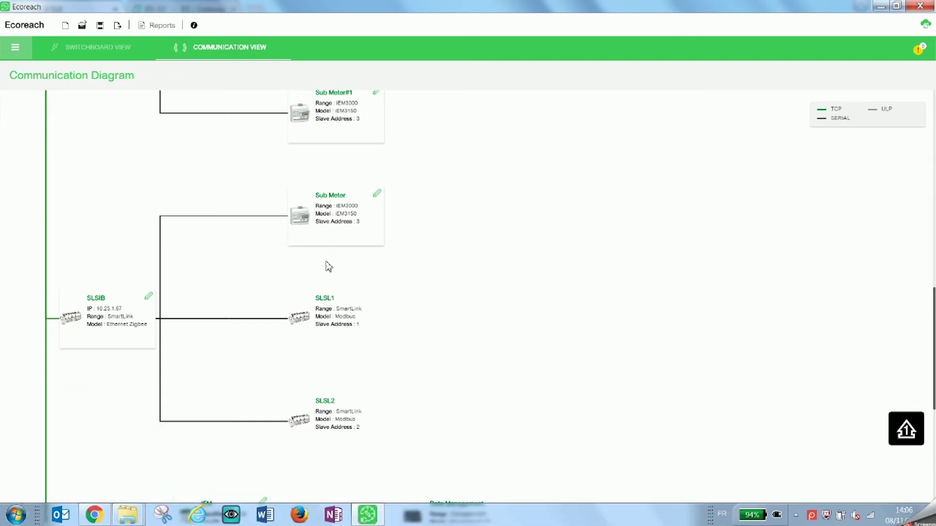
click(105, 518)
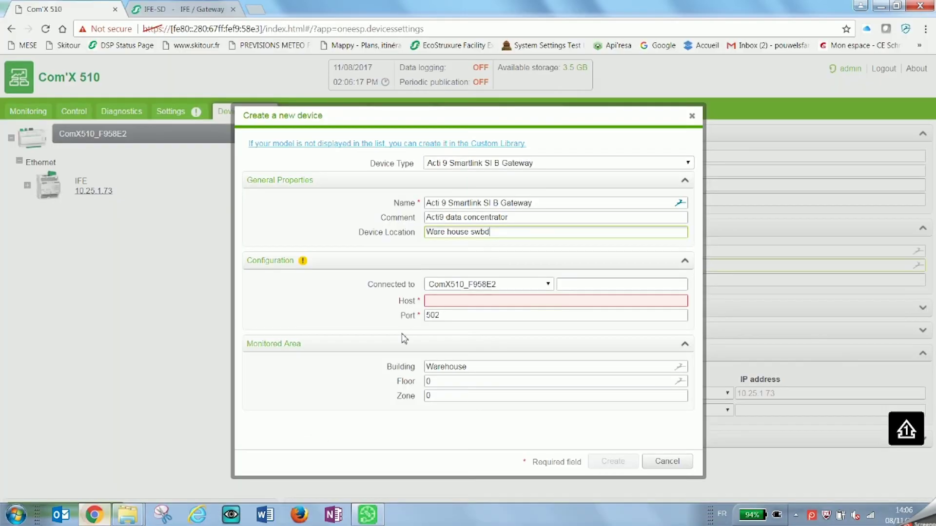
Step: Create the Acti 9 Smartlink SI B Gateway at host 10.25.1.67 and open its settings
click(466, 302)
text(10.25.1.67)
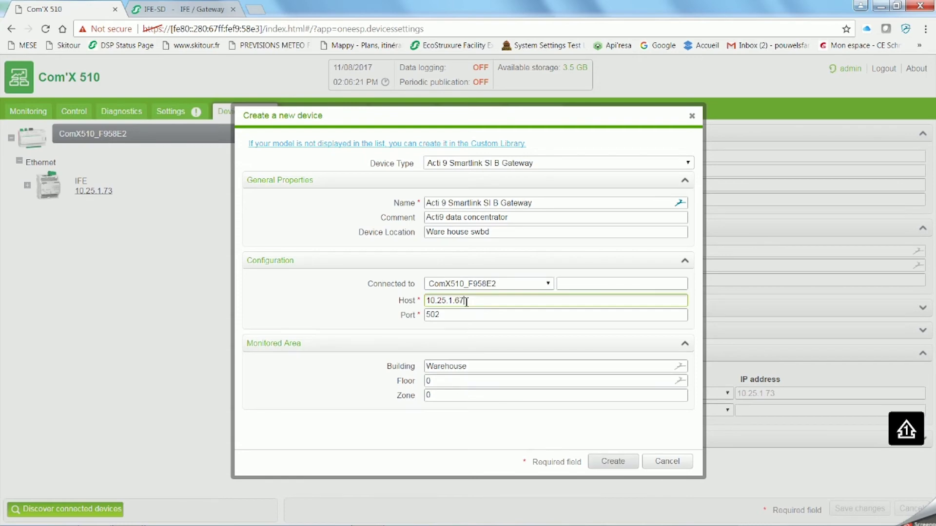
click(621, 463)
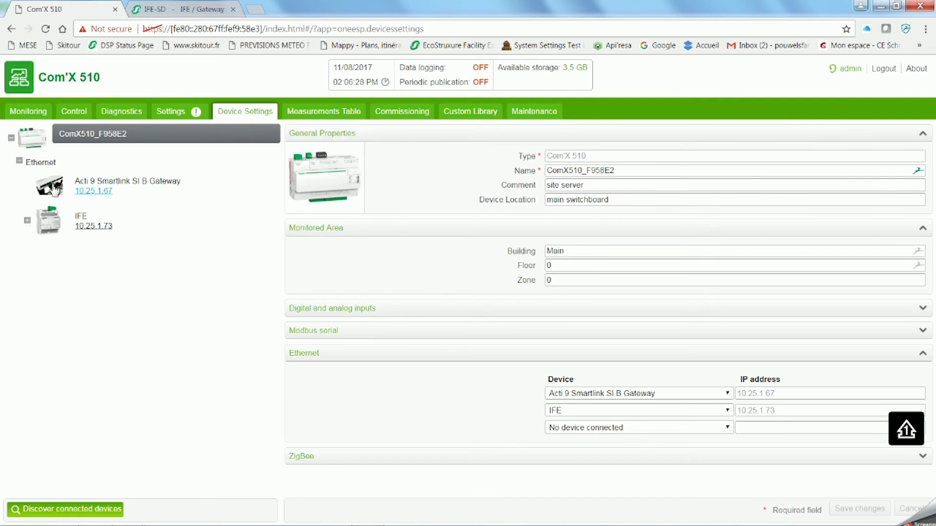
click(55, 190)
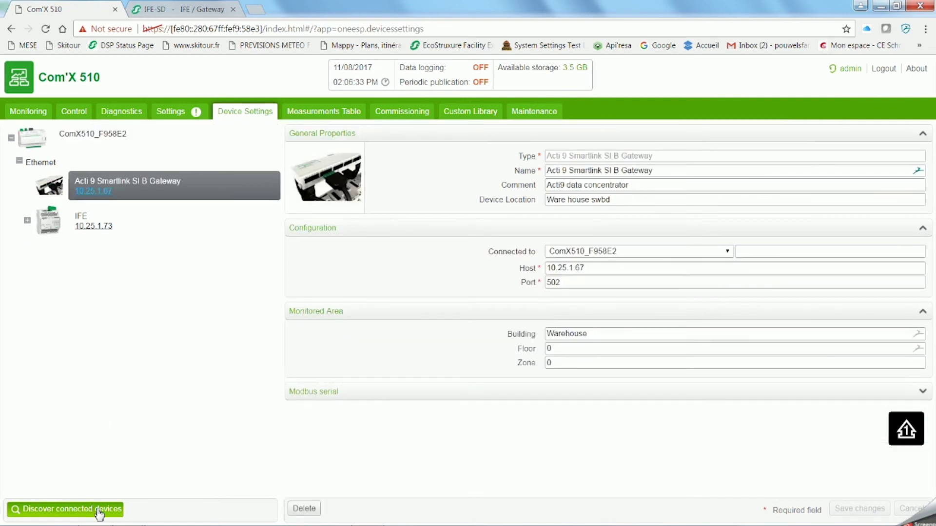
click(100, 511)
Step: Run discovery until two Acti 9 Smartlinks and an iEM3150 appear, name the Smartlinks SL1 and SL2, and create them
click(661, 463)
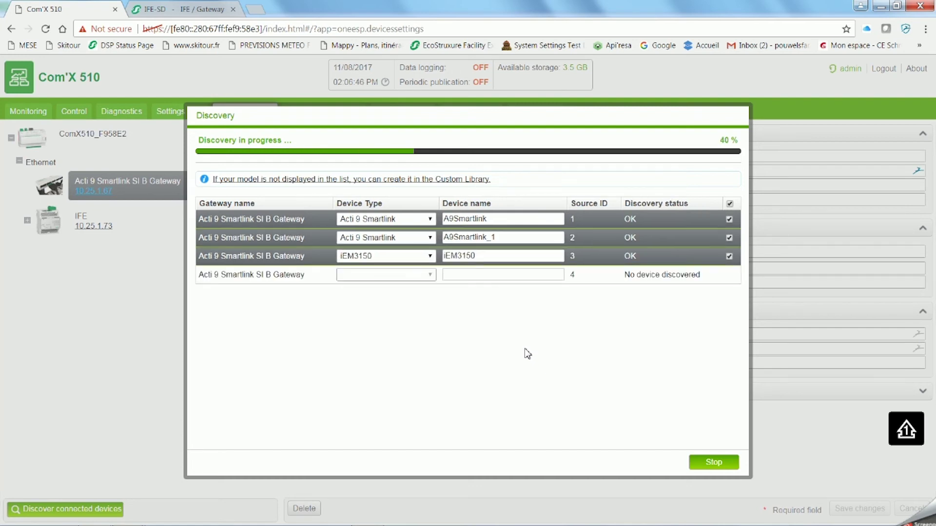
click(705, 463)
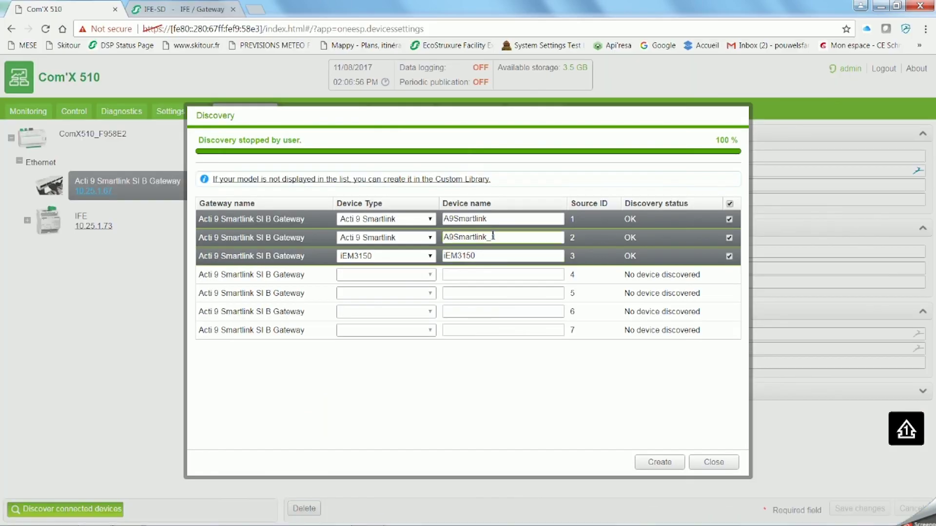
double_click(492, 219)
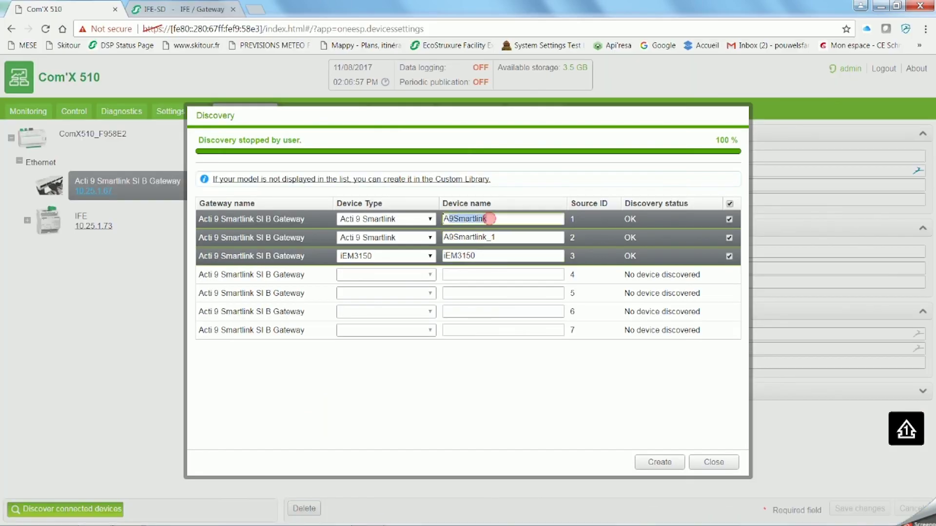
text(SL1)
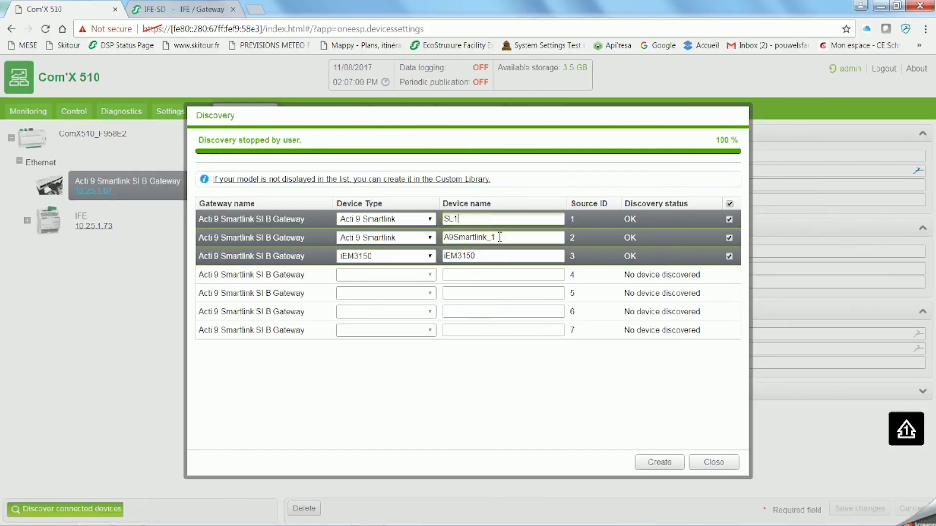
double_click(500, 237)
text(SL2)
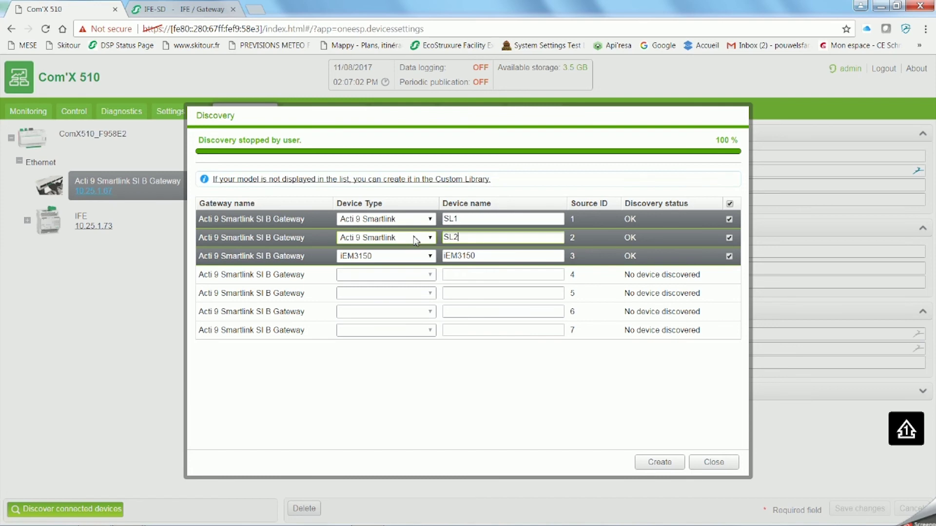
click(664, 462)
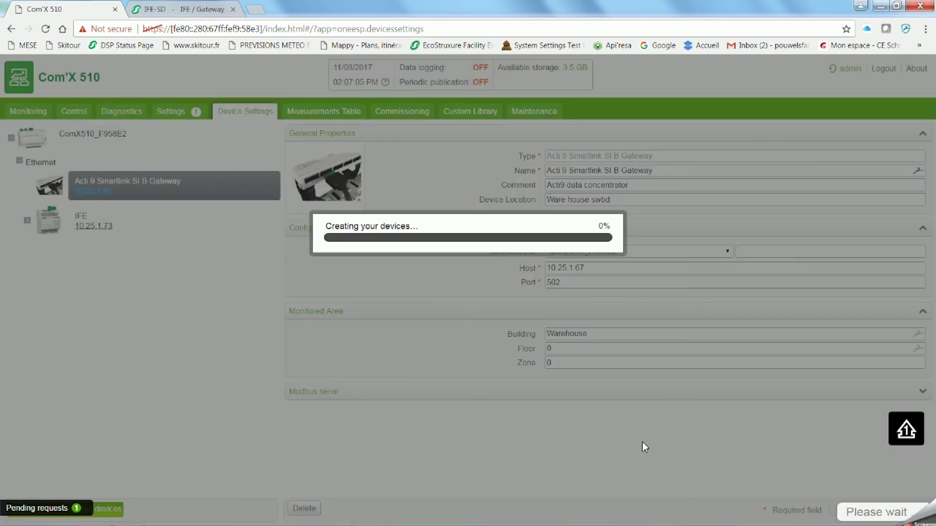